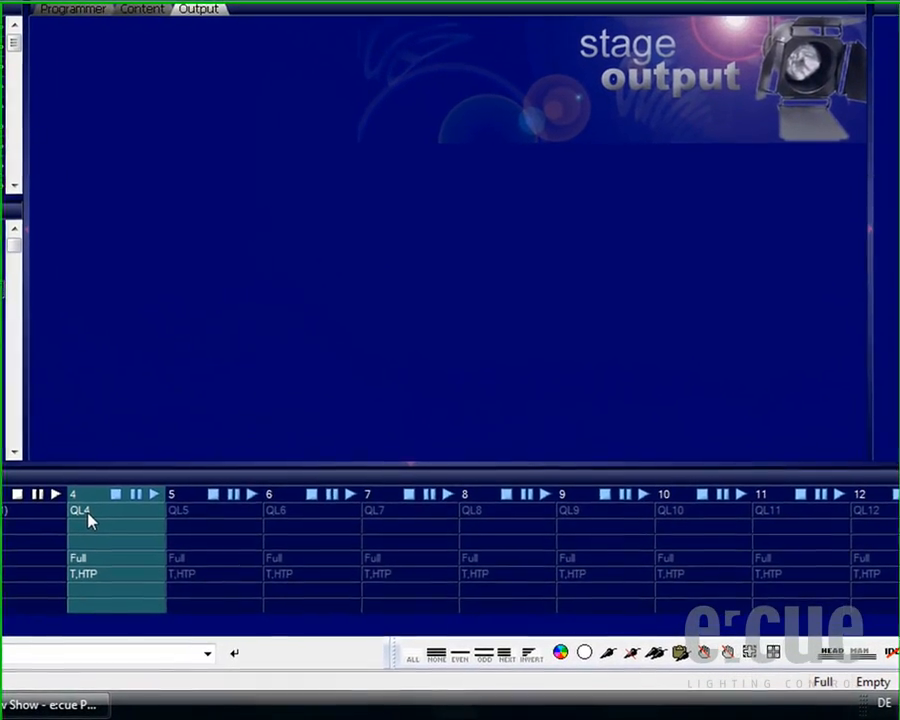
Open the empty cuelist QL4 to view its list of available wizards, and close the cuelist.
{"action": "double_click", "coordinate": [88, 518]}
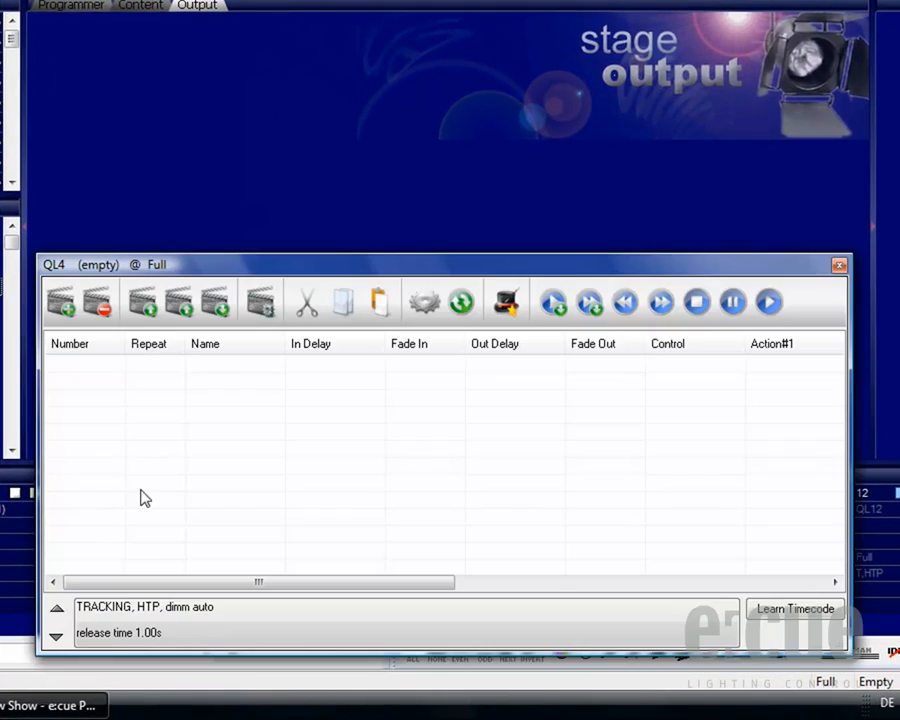
{"action": "left_click", "coordinate": [506, 303]}
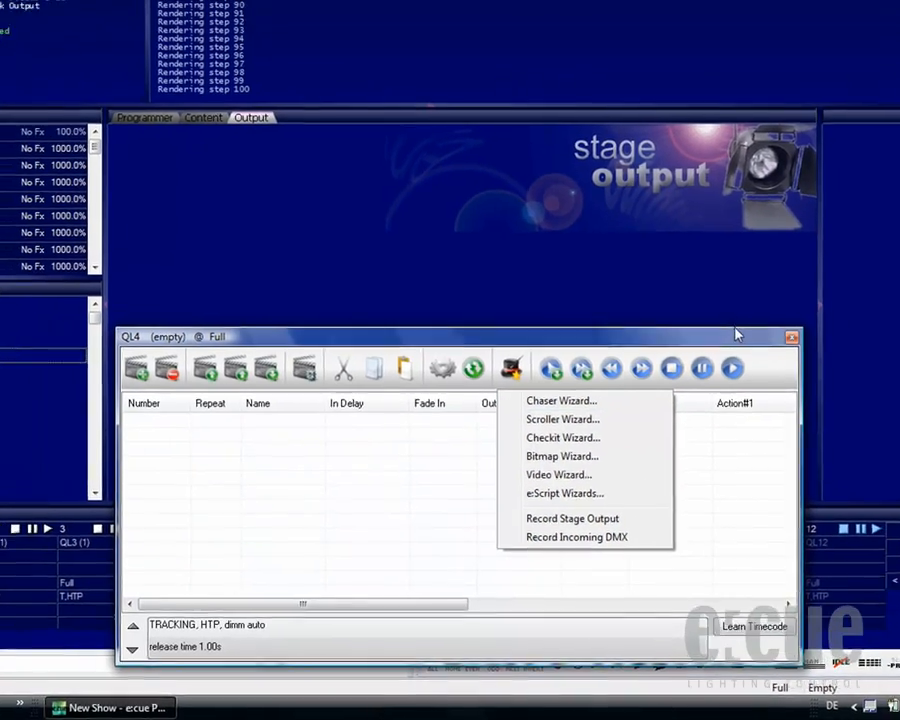
{"action": "left_click", "coordinate": [773, 257]}
{"action": "left_click", "coordinate": [761, 386]}
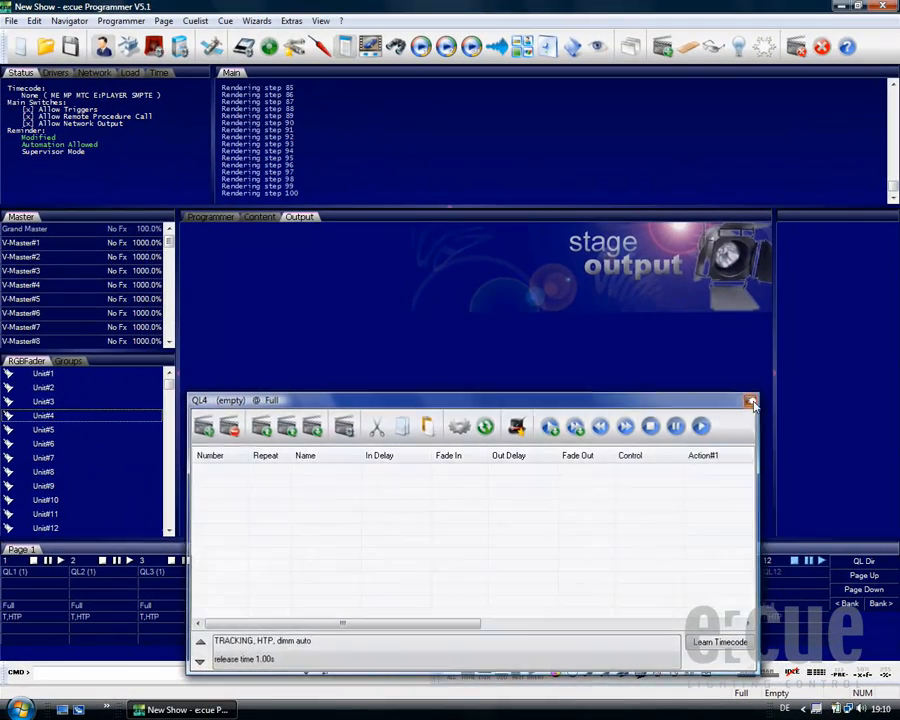
Load all RGB Fader units into the programmer and select the whole matrix in the preview using rectangle selection.
{"action": "right_click", "coordinate": [64, 402]}
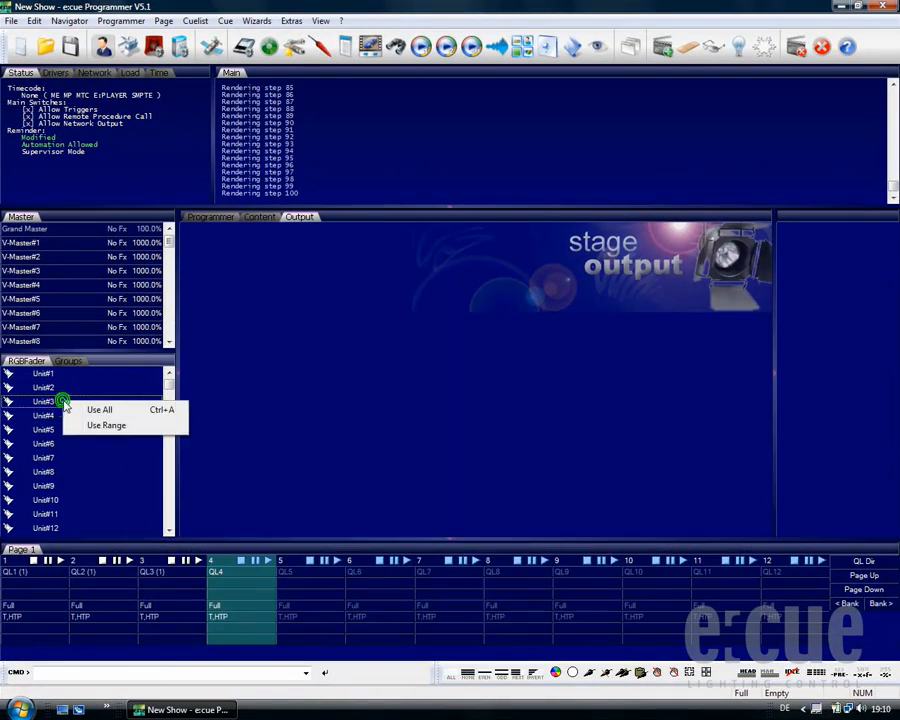
{"action": "left_click", "coordinate": [116, 410]}
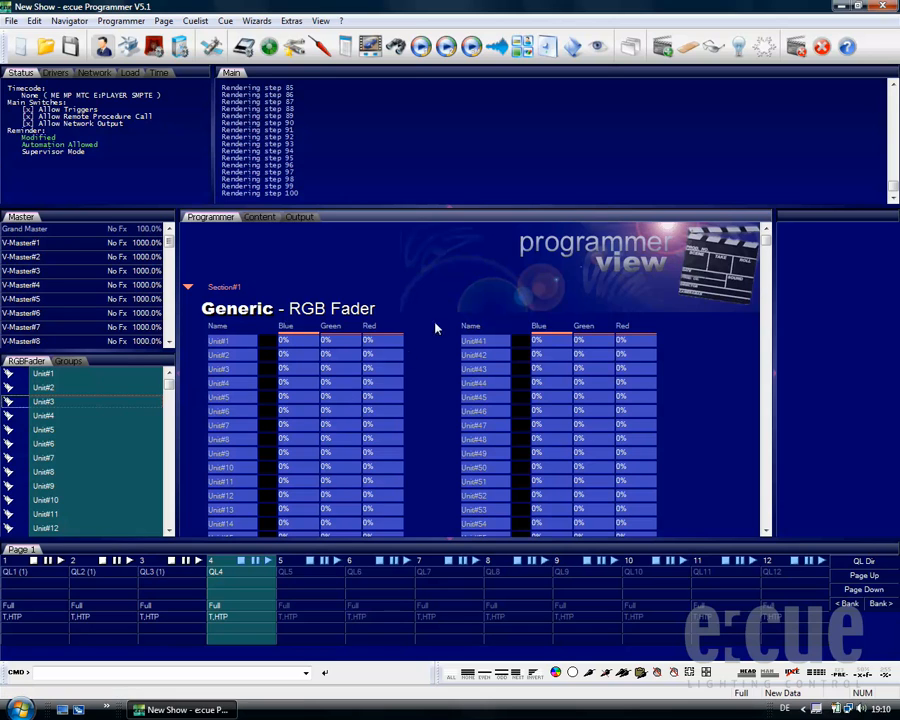
{"action": "left_click", "coordinate": [596, 47]}
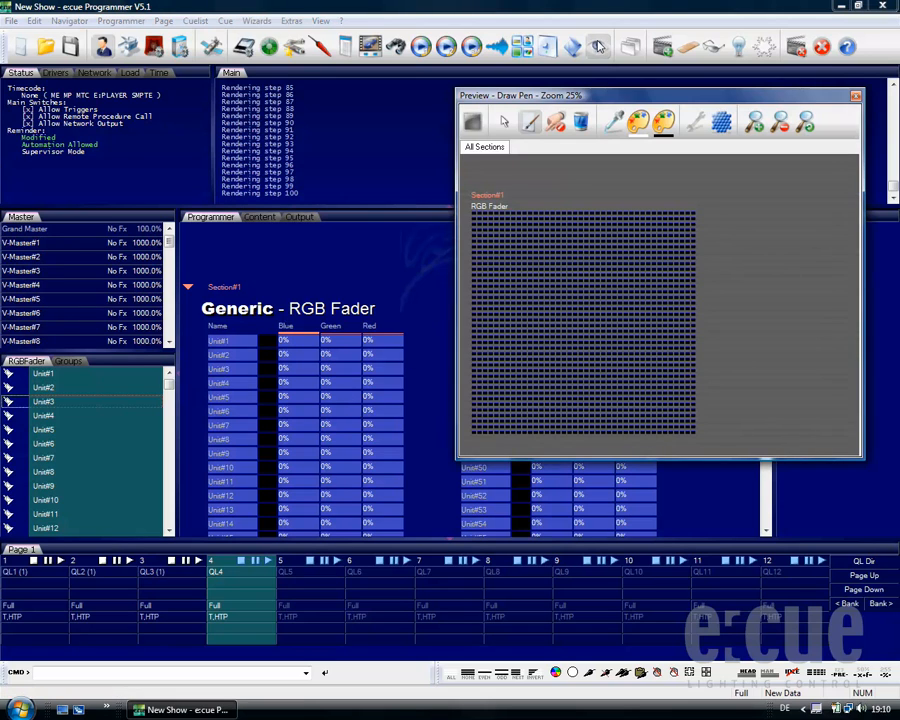
{"action": "left_click", "coordinate": [504, 121]}
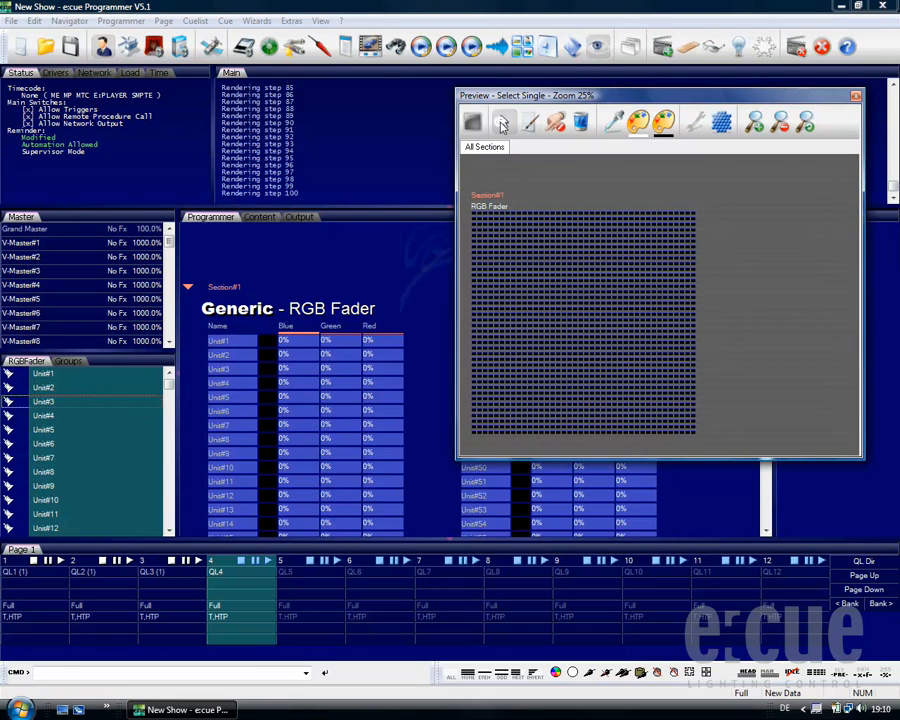
{"action": "left_click", "coordinate": [475, 122]}
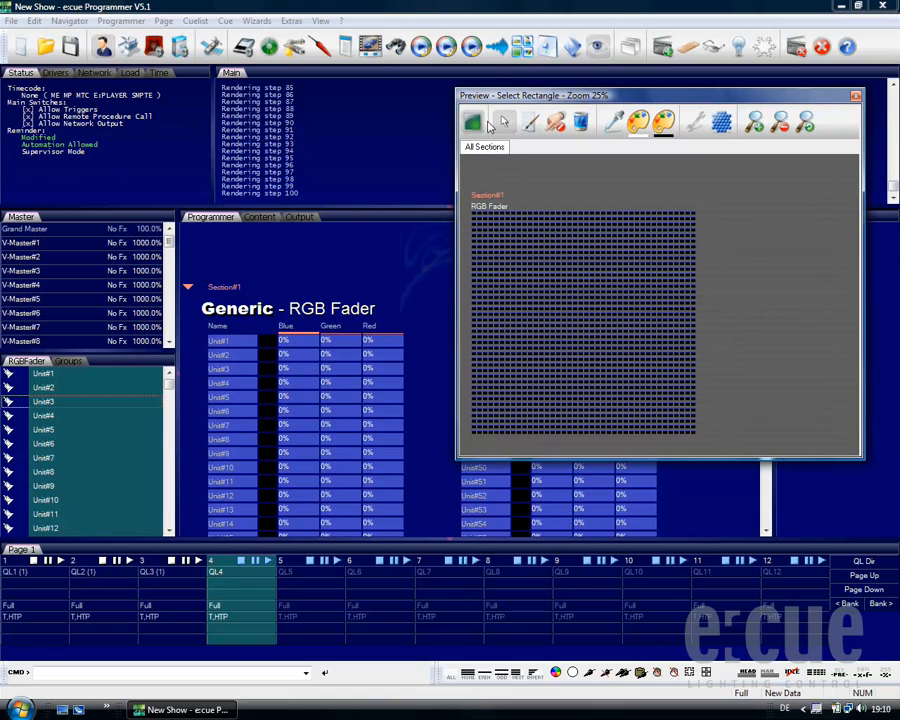
{"action": "left_click_drag", "start_coordinate": [476, 200], "coordinate": [722, 452]}
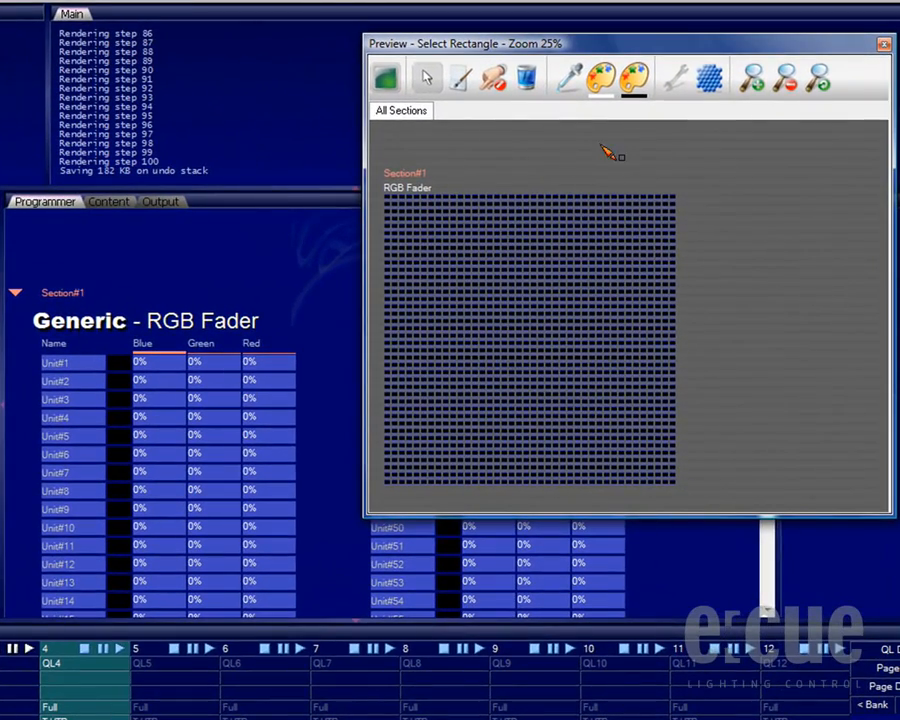
Set the foreground colour to yellow-green (128, 255, 0) and draw a filled rectangle over the matrix's first two columns.
{"action": "left_click", "coordinate": [598, 82]}
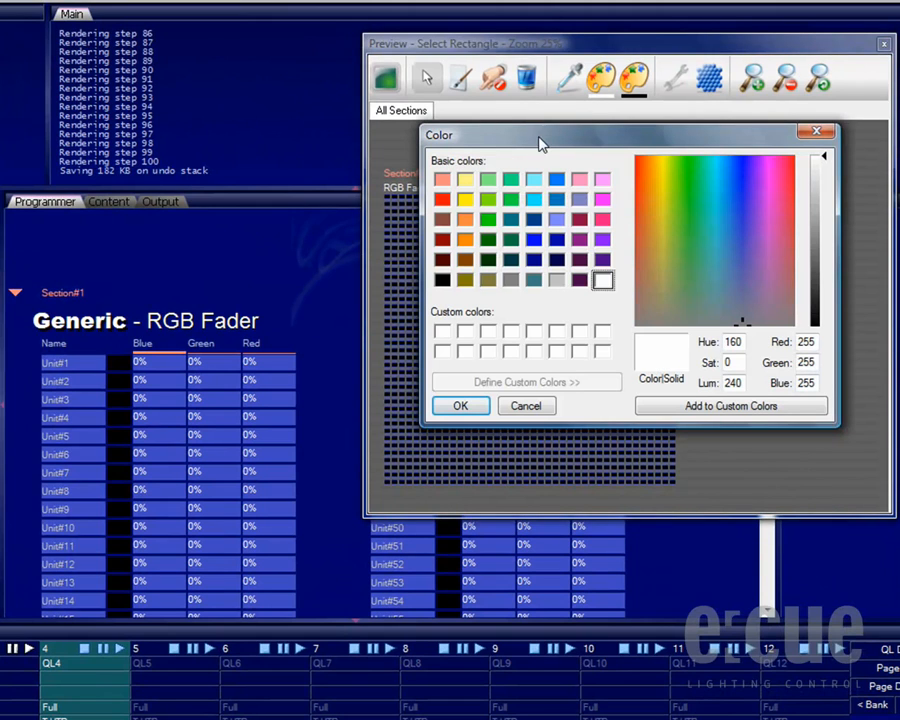
{"action": "left_click", "coordinate": [488, 198]}
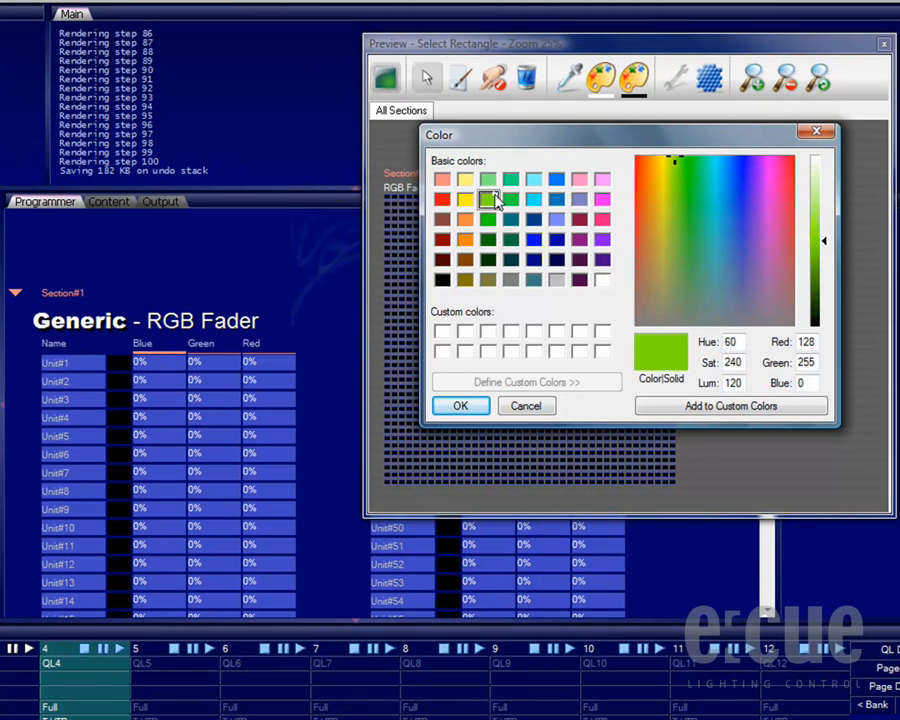
{"action": "left_click", "coordinate": [460, 405]}
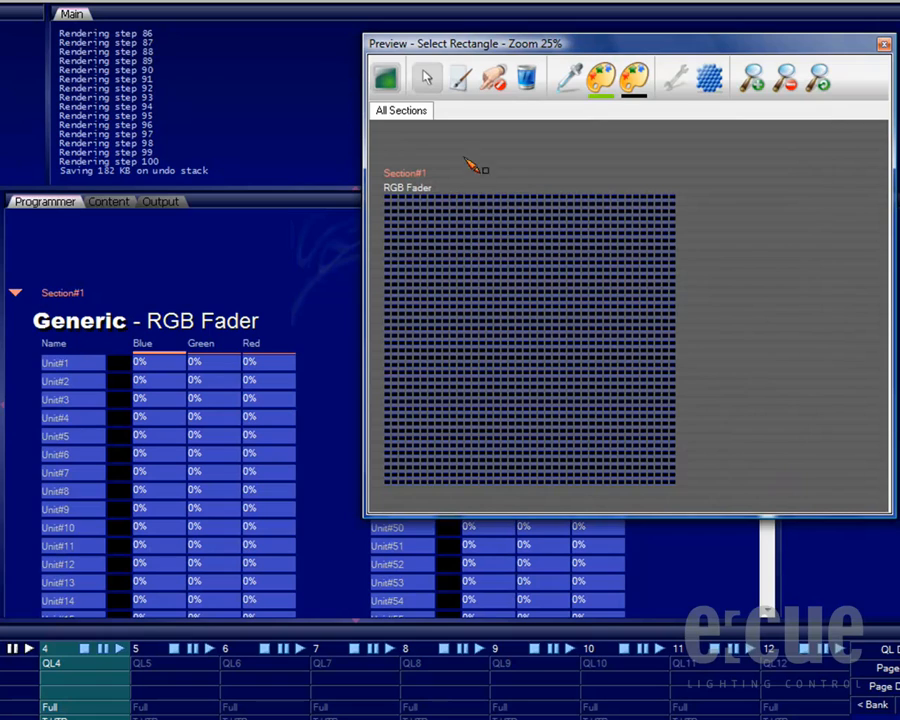
{"action": "left_click", "coordinate": [461, 80]}
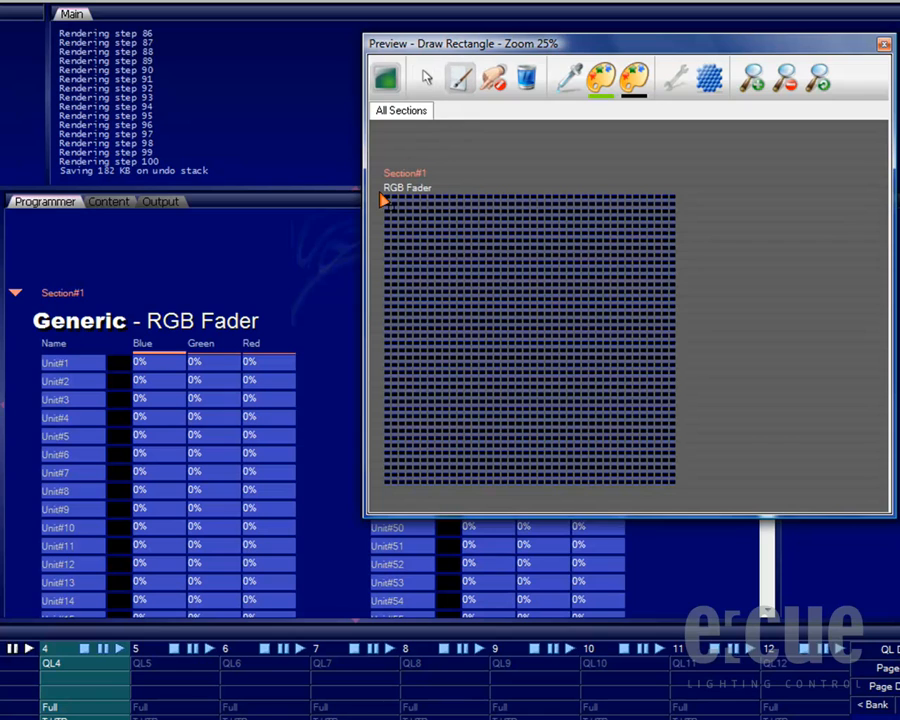
{"action": "mouse_move", "coordinate": [378, 191]}
{"action": "left_mouse_down"}
{"action": "mouse_move", "coordinate": [396, 287]}
{"action": "mouse_move", "coordinate": [397, 505]}
{"action": "left_mouse_up"}
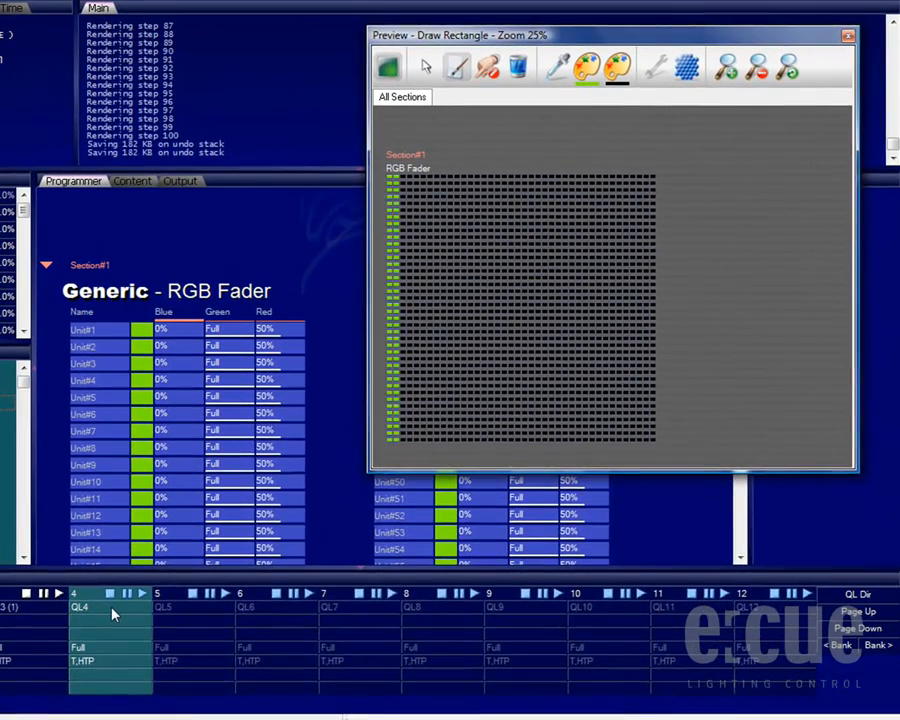
Create a chaser in cuelist QL4 with 20 steps, offset 80 and chaser mode enabled, and play it in the preview.
{"action": "double_click", "coordinate": [112, 613]}
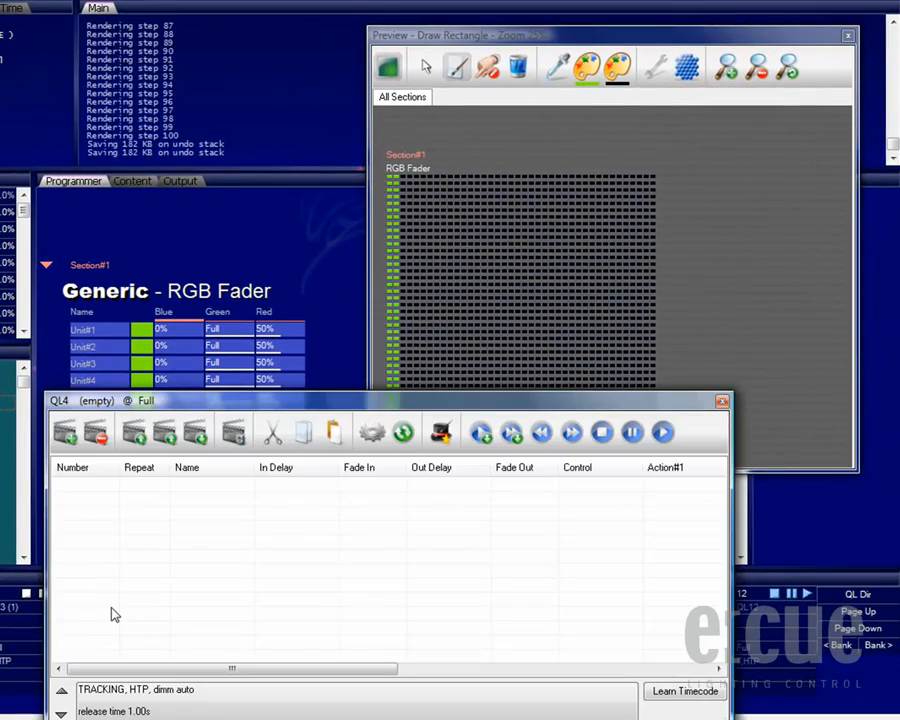
{"action": "left_click", "coordinate": [442, 436]}
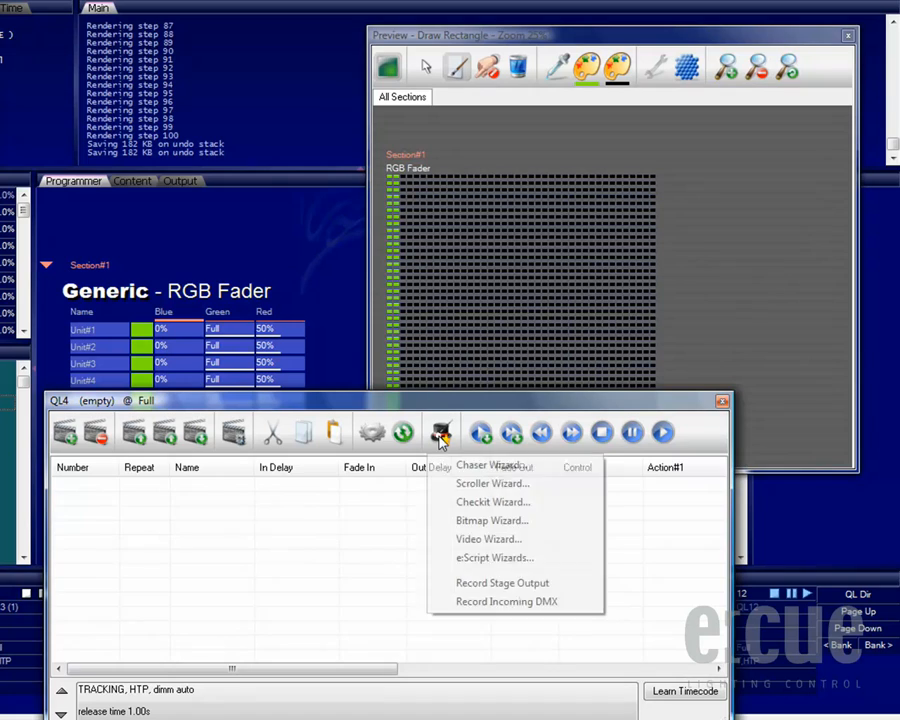
{"action": "left_click", "coordinate": [491, 467]}
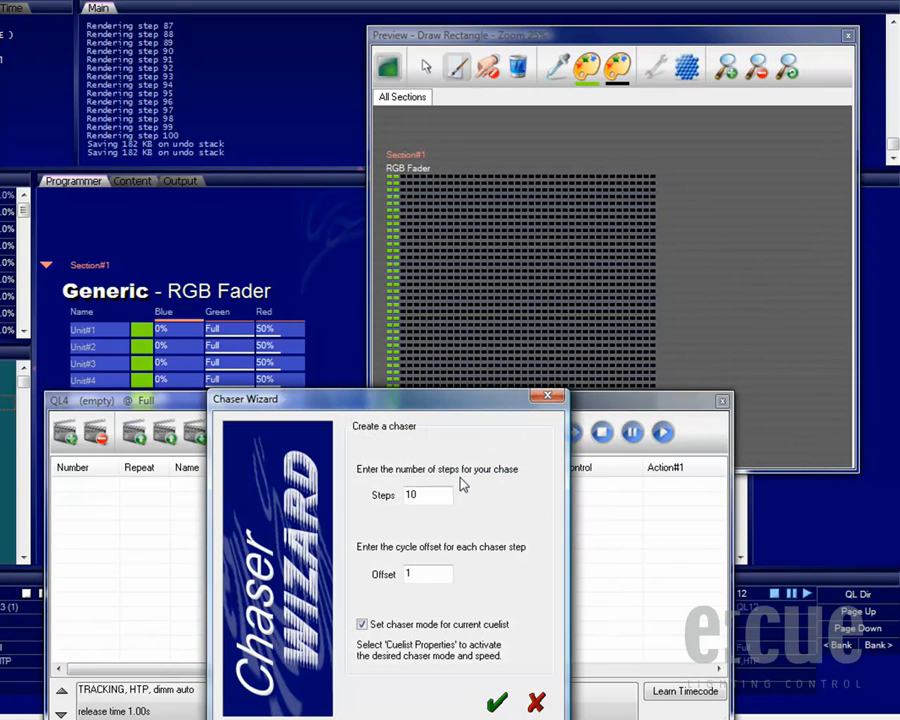
{"action": "left_click_drag", "start_coordinate": [426, 492], "coordinate": [408, 493]}
{"action": "type", "text": "2"}
{"action": "double_click", "coordinate": [416, 574]}
{"action": "type", "text": "80"}
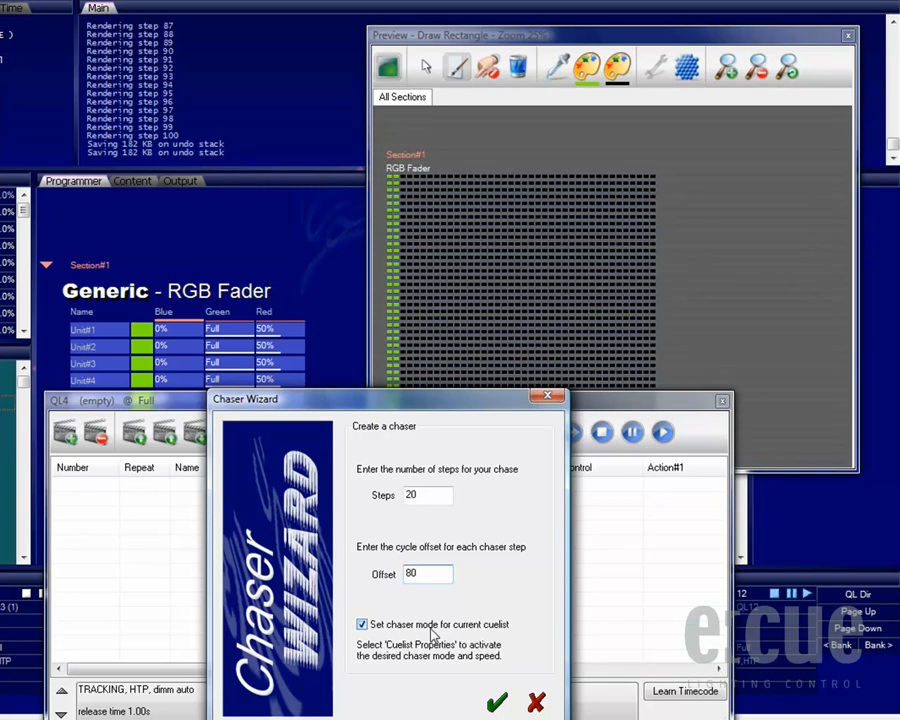
{"action": "left_click", "coordinate": [497, 705]}
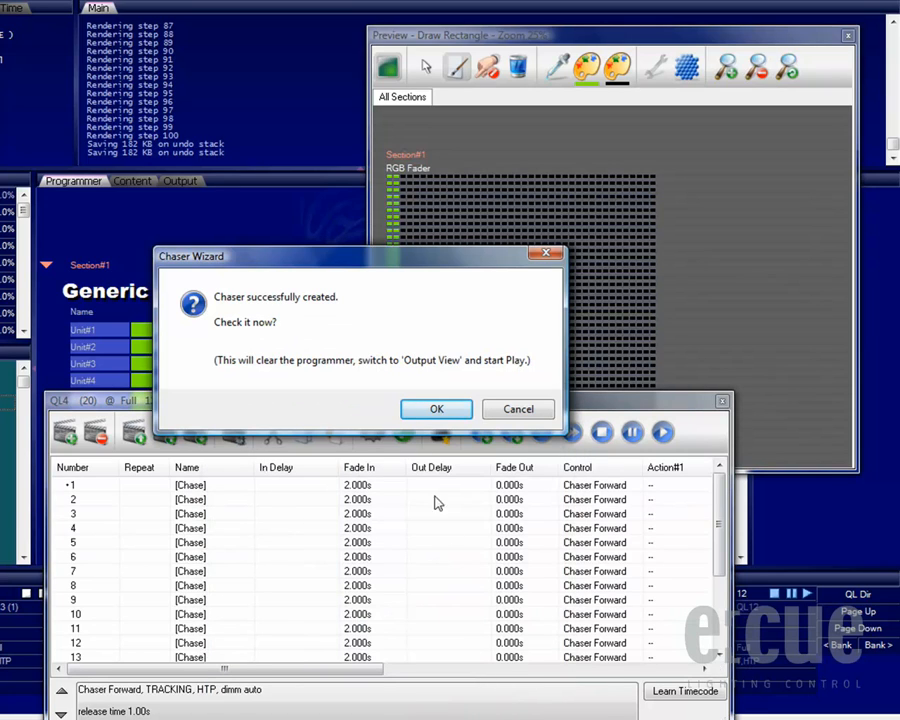
{"action": "left_click", "coordinate": [435, 409]}
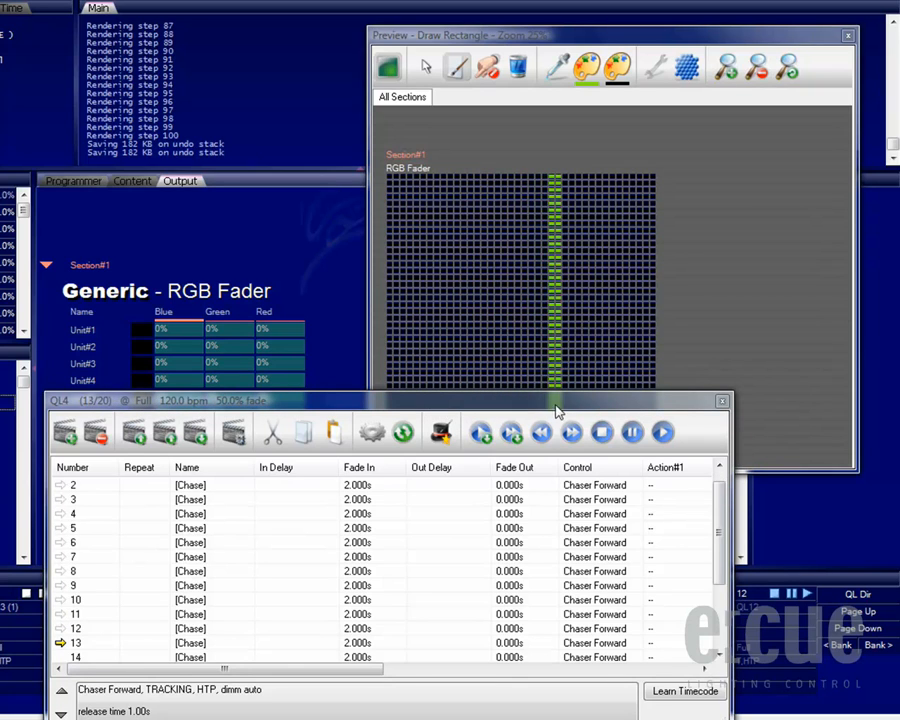
{"action": "left_click", "coordinate": [722, 401]}
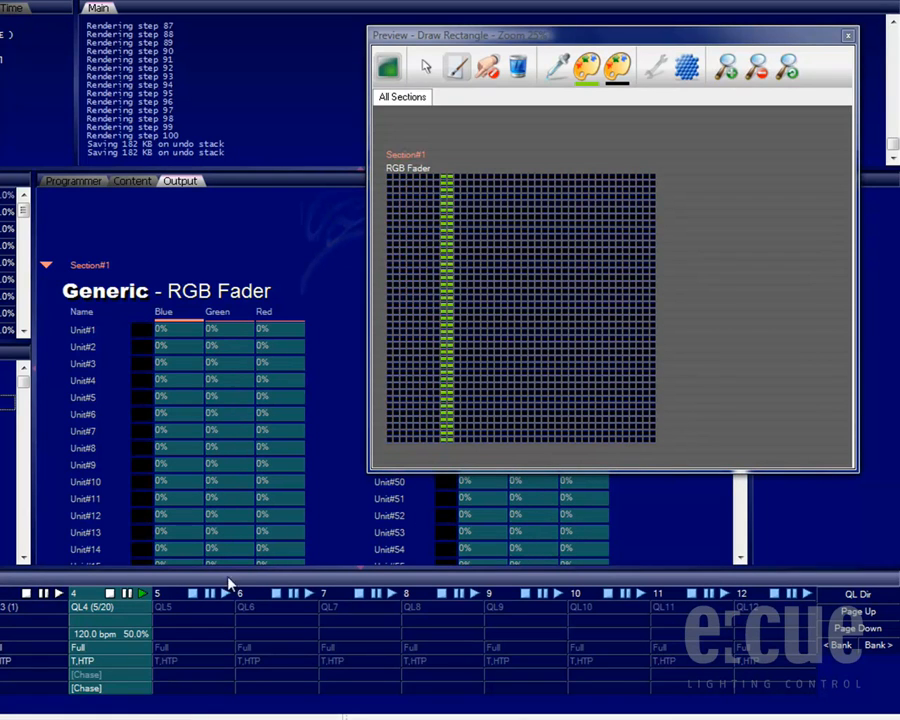
Set the speed of the running QL4 chaser to about 210 bpm.
{"action": "left_click", "coordinate": [97, 638]}
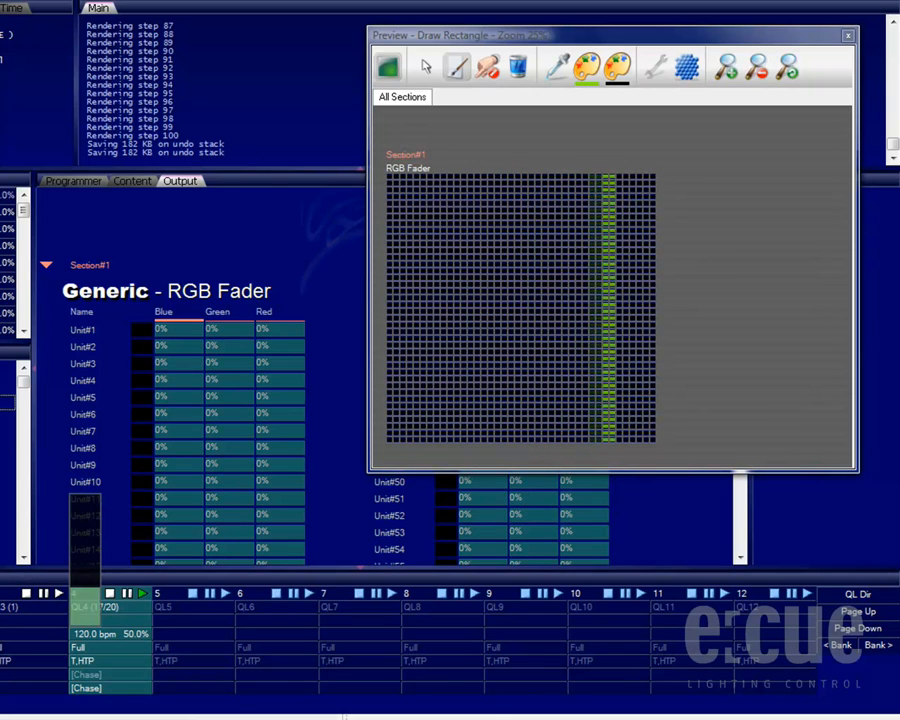
{"action": "left_click_drag", "start_coordinate": [97, 638], "coordinate": [97, 580]}
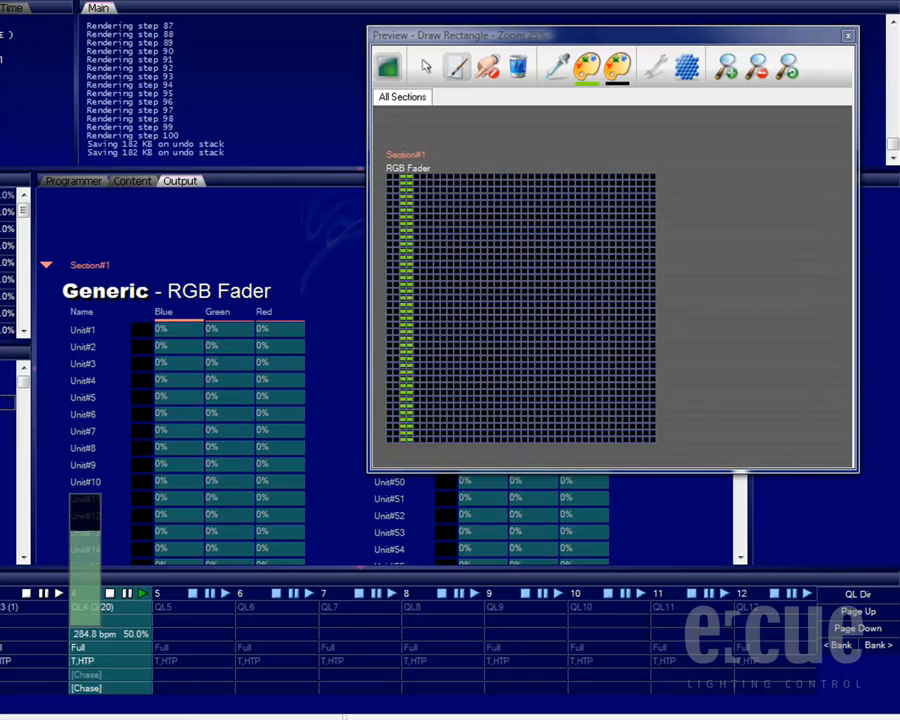
{"action": "left_click_drag", "start_coordinate": [97, 528], "coordinate": [97, 566]}
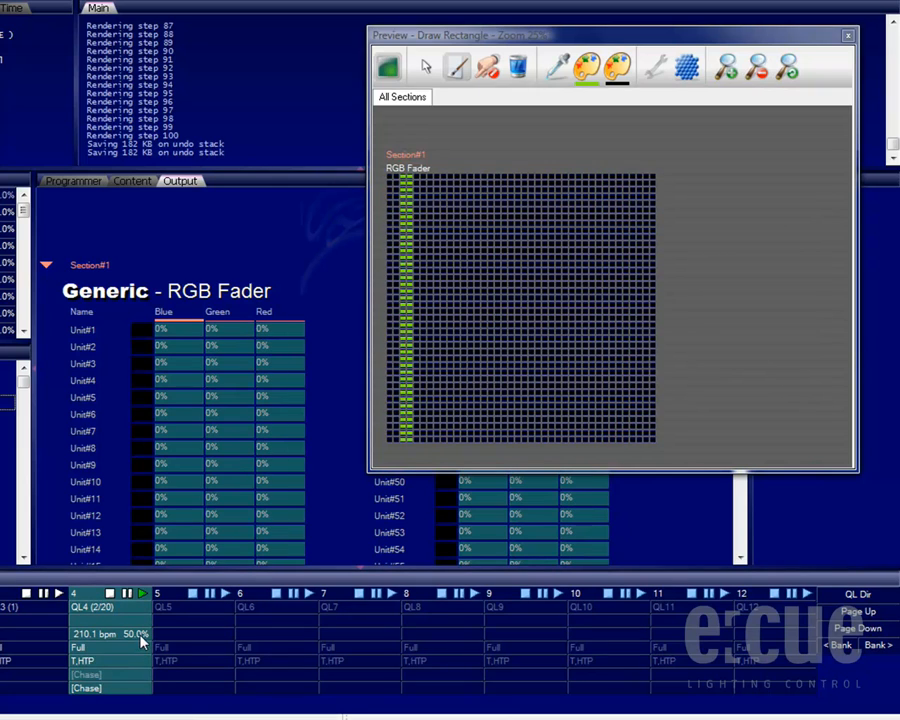
Try a 0% fade on the QL4 chaser, raise the fade to 100%, and stop the playback.
{"action": "left_click_drag", "start_coordinate": [141, 637], "coordinate": [141, 637]}
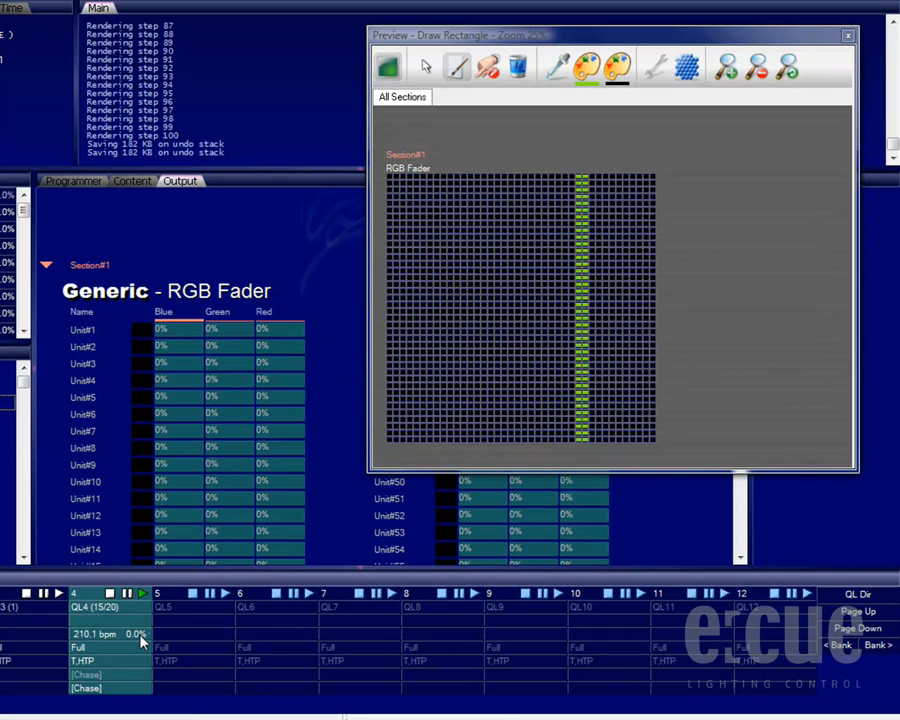
{"action": "left_click_drag", "start_coordinate": [140, 641], "coordinate": [140, 490]}
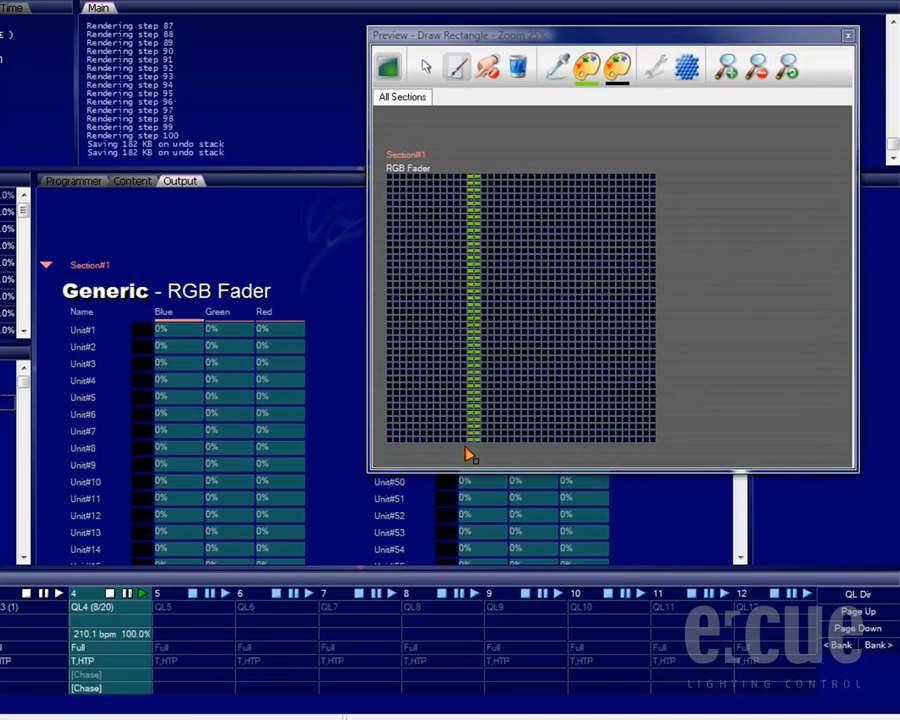
{"action": "left_click", "coordinate": [110, 594]}
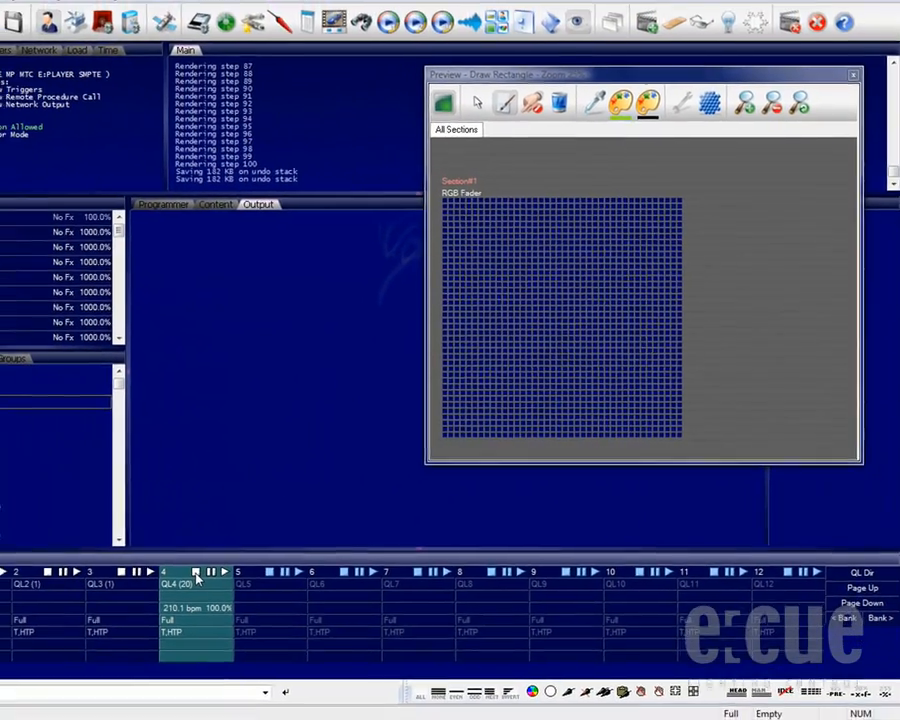